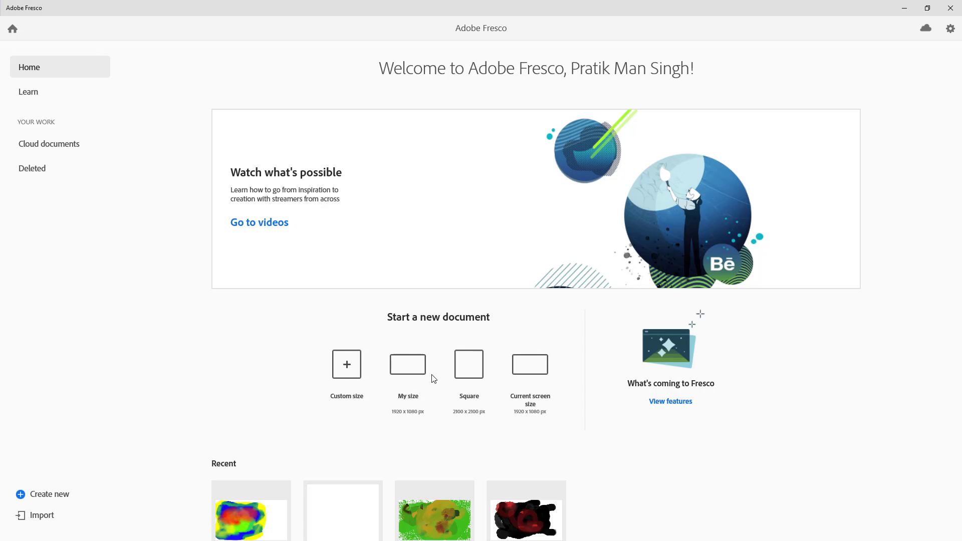
# Scroll down the Home page to see more of it
pyautogui.scroll(-2, 451, 412)
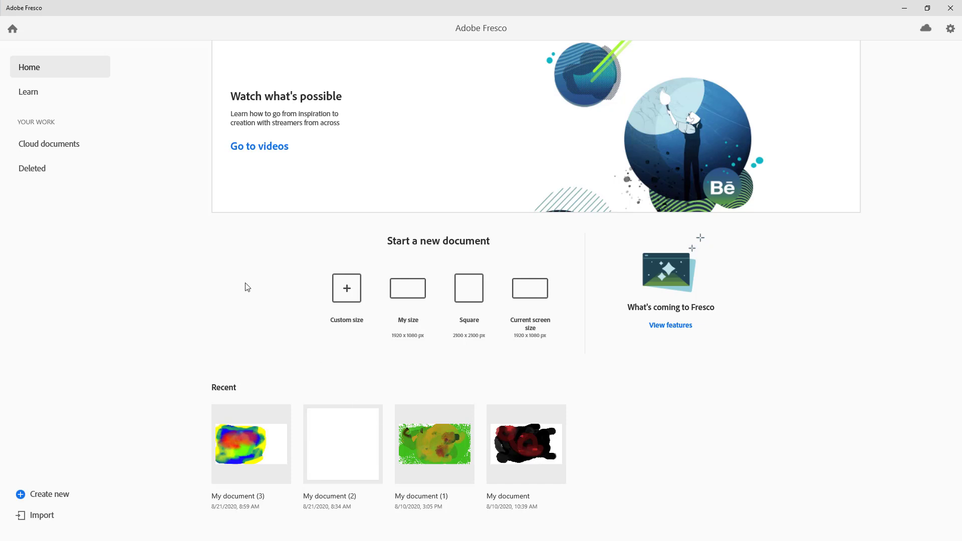
# Visit Learn and Cloud documents, show the empty Deleted page, then cancel an import
pyautogui.click(31, 95)
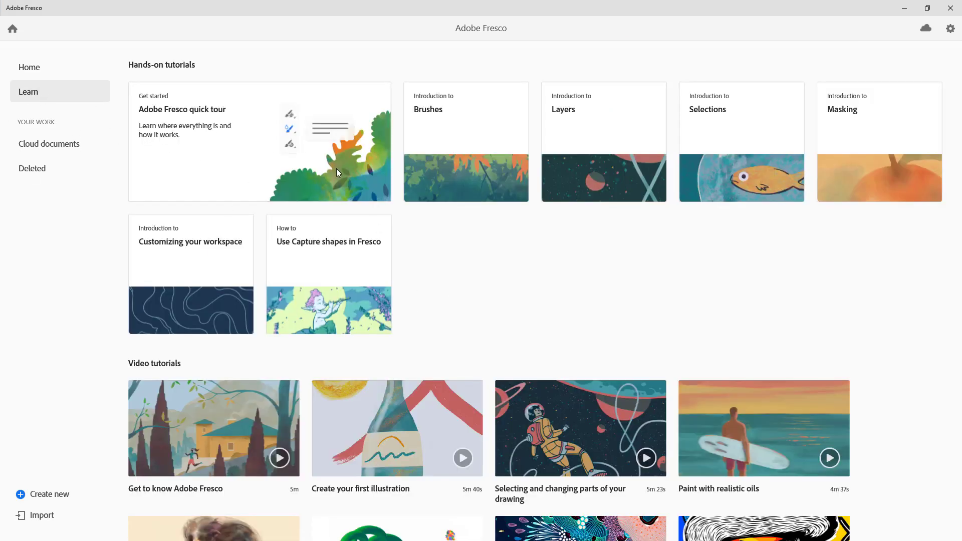
pyautogui.click(74, 149)
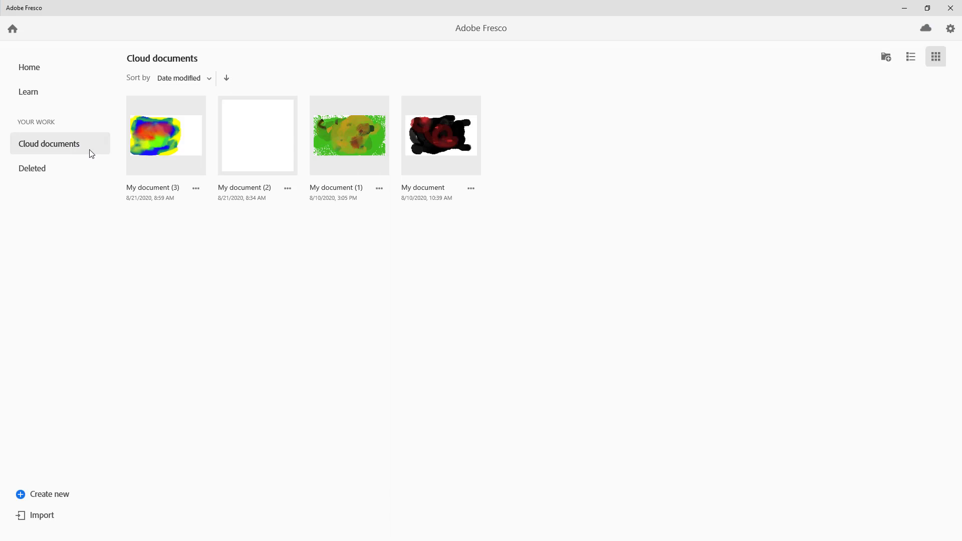
pyautogui.click(59, 172)
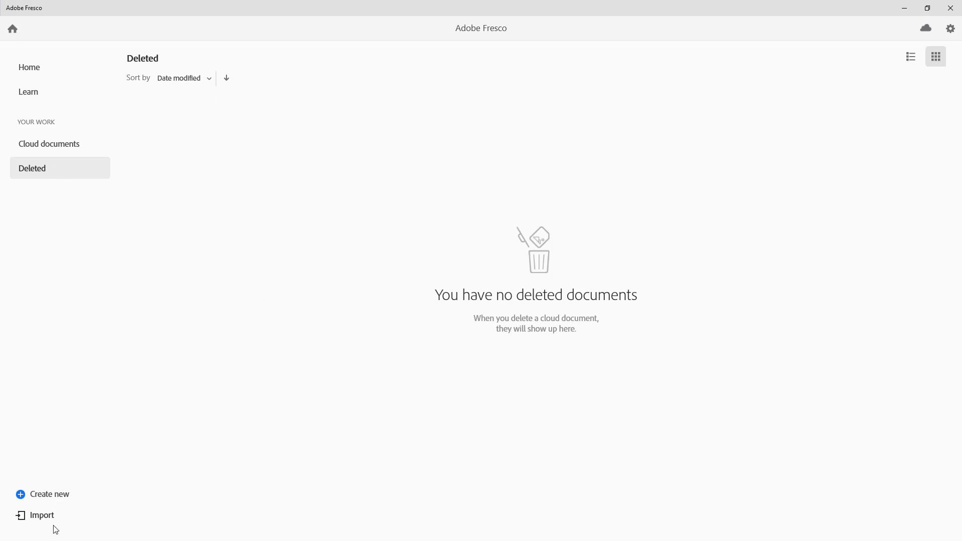
pyautogui.click(42, 516)
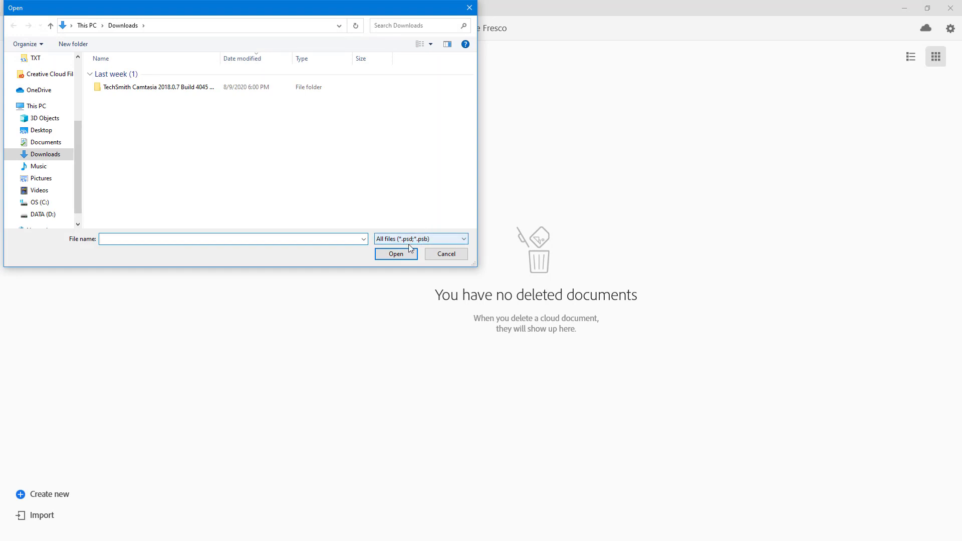
pyautogui.click(445, 255)
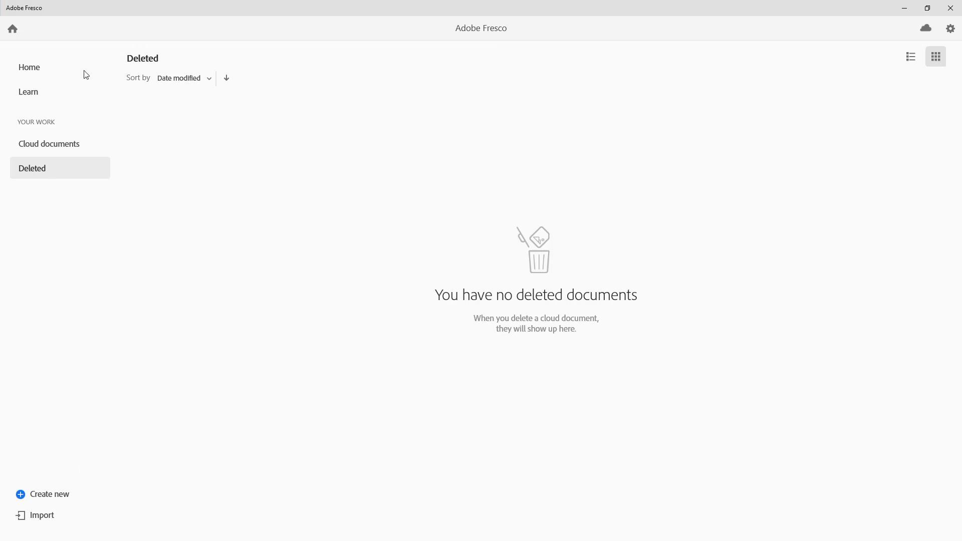
# Return to the Home screen with Custom size, My size, Square and Current screen size presets
pyautogui.click(33, 71)
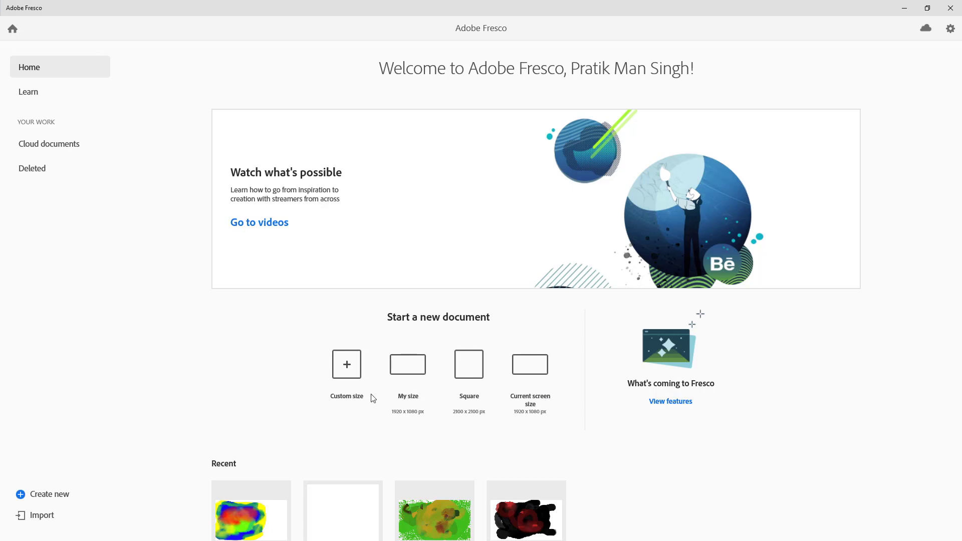
# Start a Custom size document and browse the Saved, Digital and Print size presets
pyautogui.click(351, 370)
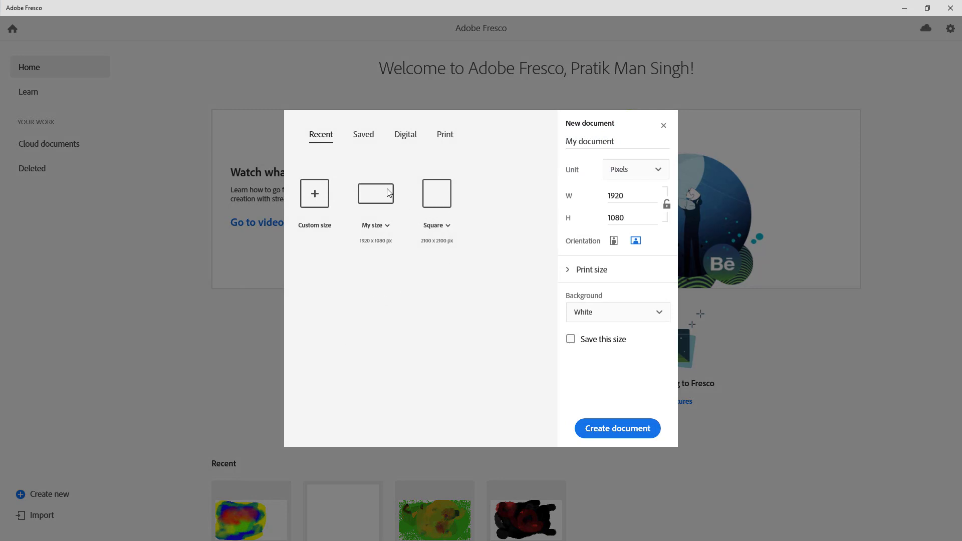
pyautogui.click(367, 143)
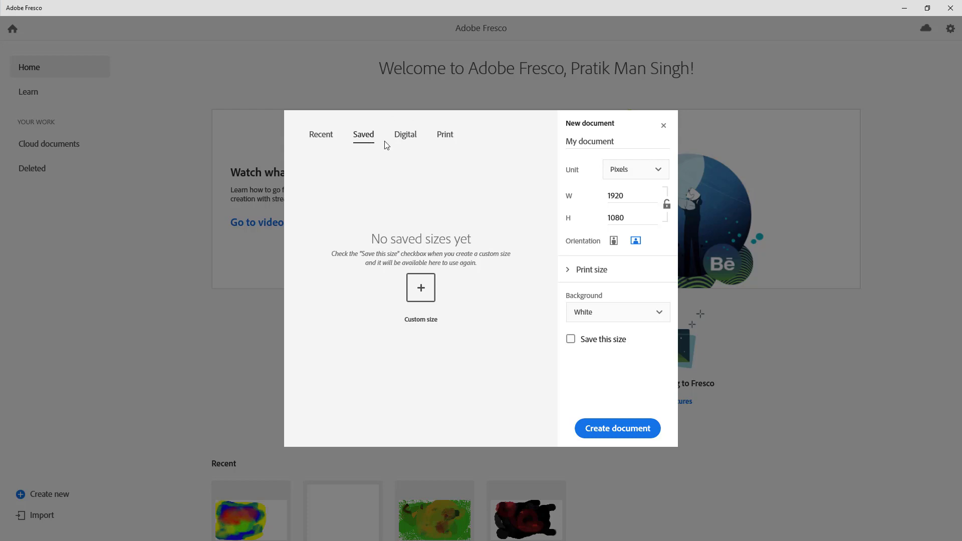
pyautogui.click(412, 137)
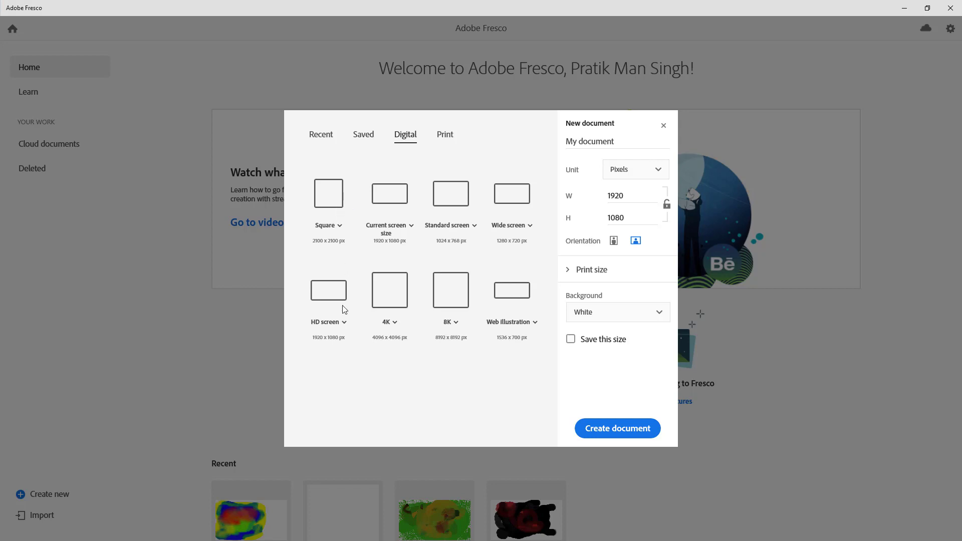
pyautogui.click(444, 139)
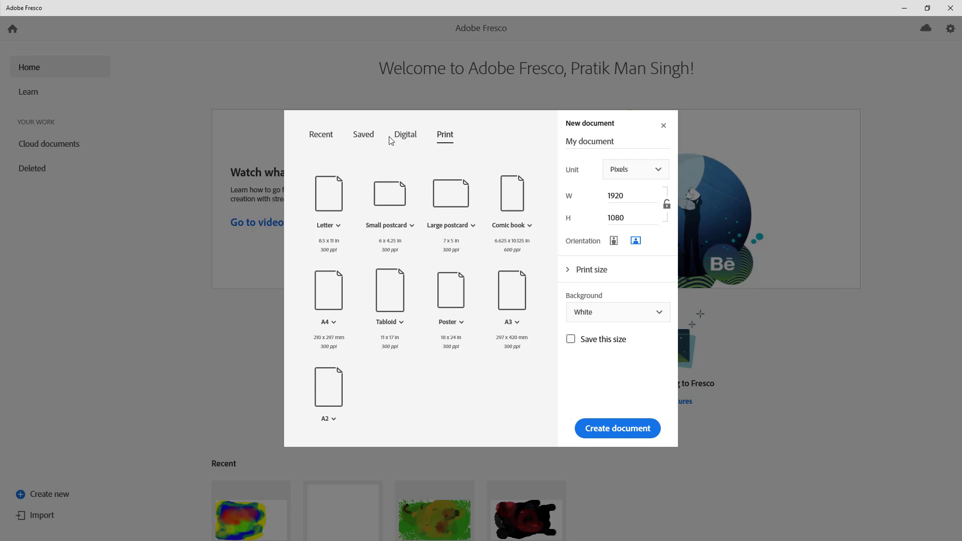
# Keep the unit as Pixels and toggle the width–height proportion lock
pyautogui.click(658, 173)
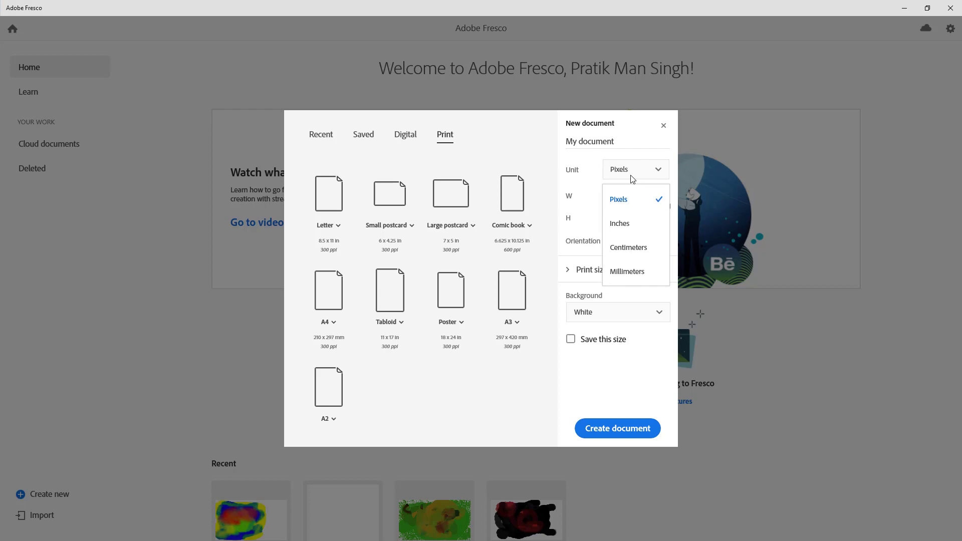
pyautogui.click(632, 202)
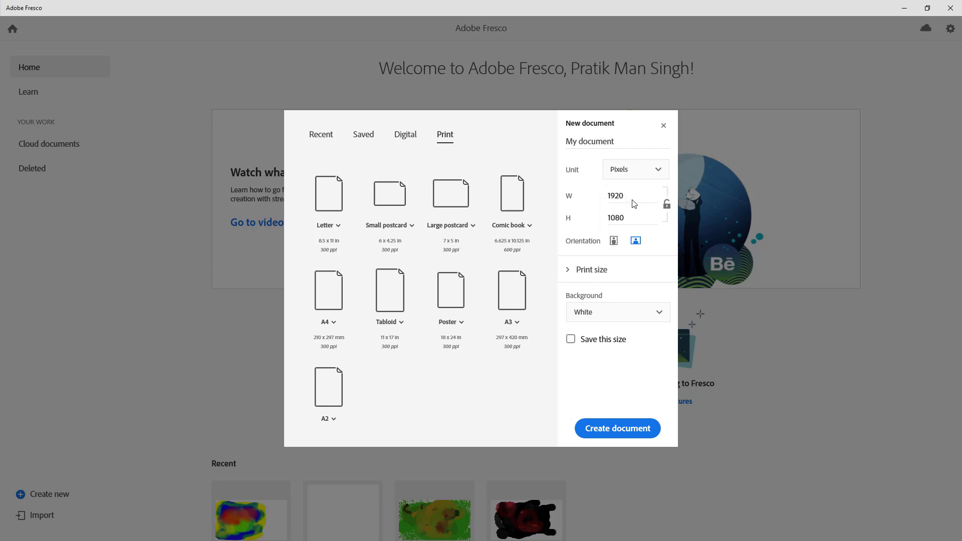
pyautogui.click(634, 203)
pyautogui.click(650, 197)
pyautogui.click(666, 204)
# Replace the 1920 width with 1000 and set the height to 1000
pyautogui.click(625, 200)
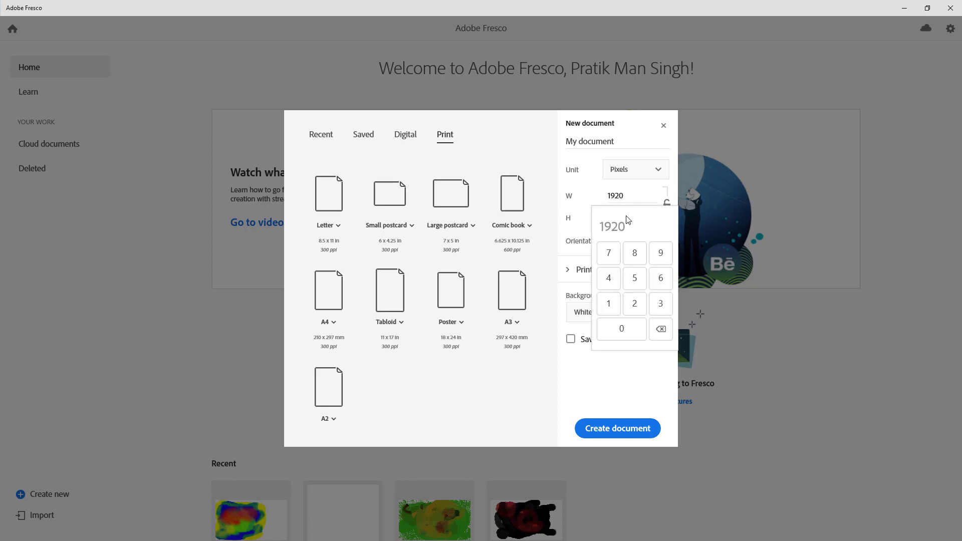
pyautogui.click(661, 329)
pyautogui.write('1000')
pyautogui.click(632, 361)
pyautogui.click(625, 220)
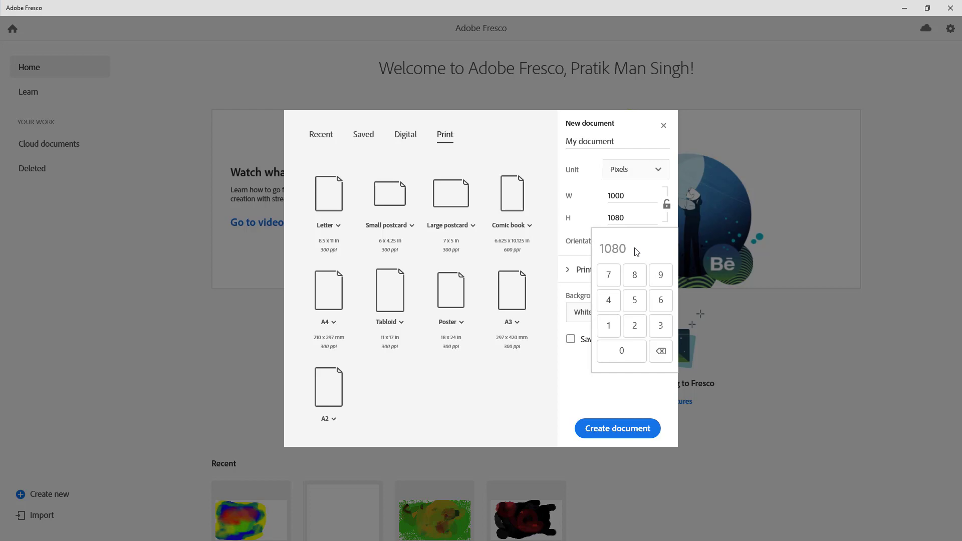
pyautogui.write('1000')
pyautogui.click(619, 397)
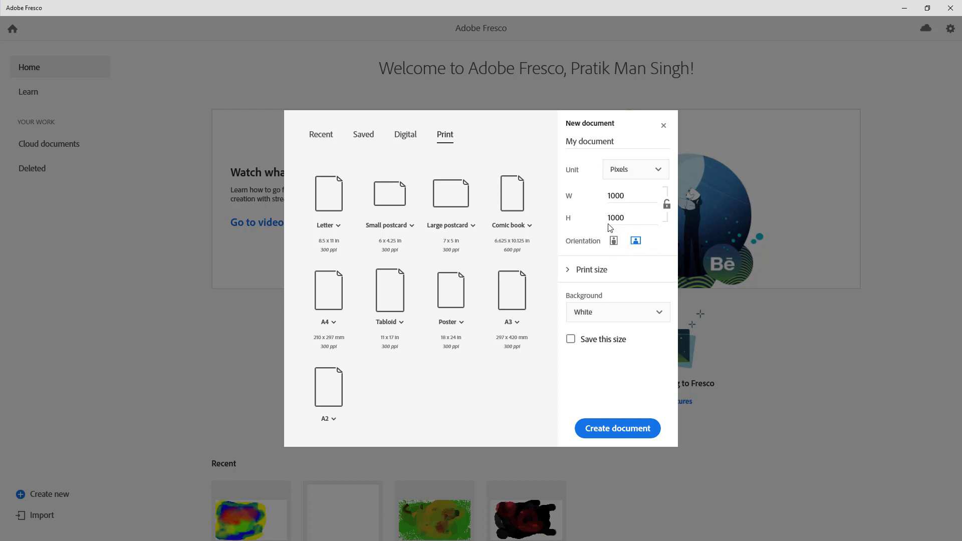
# Keep 72 ppi resolution and White background, and tick Save this size
pyautogui.click(569, 274)
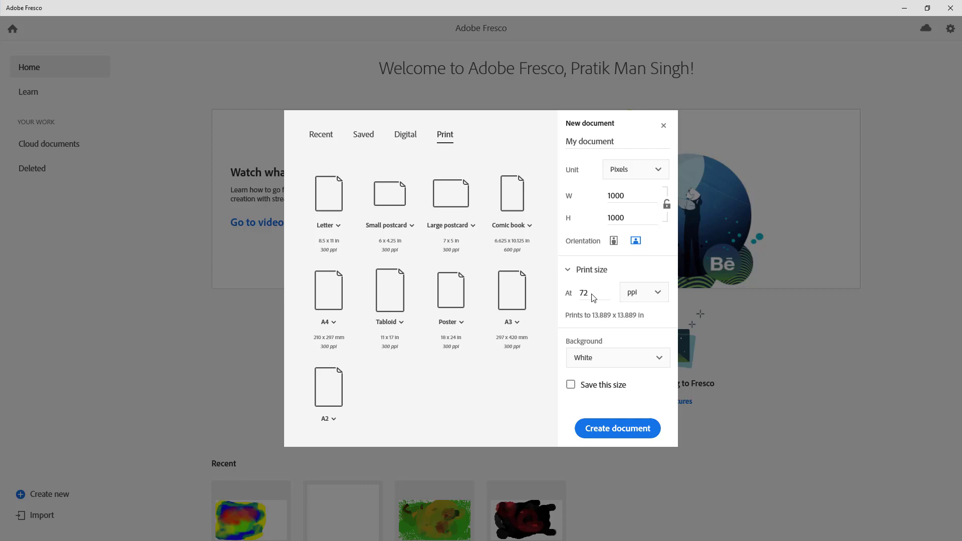
pyautogui.click(647, 294)
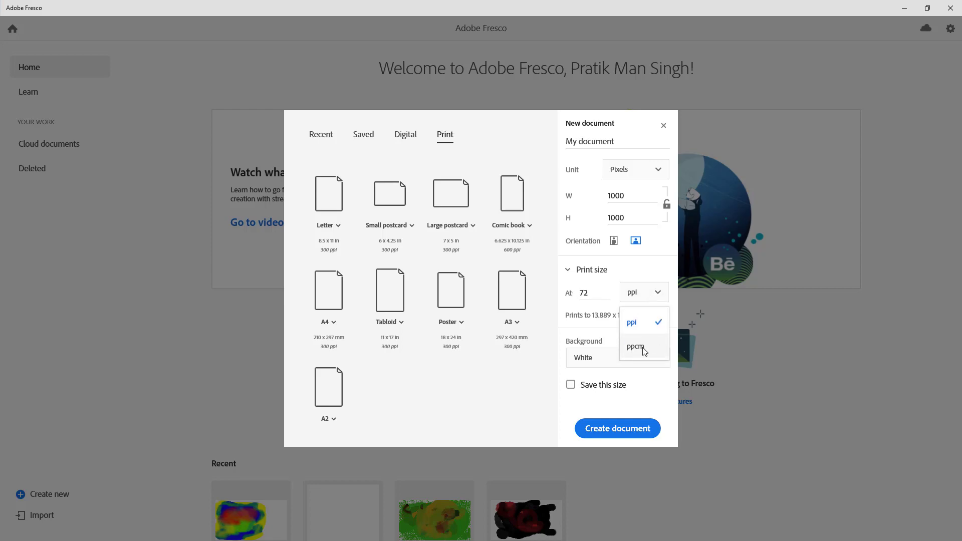
pyautogui.click(647, 296)
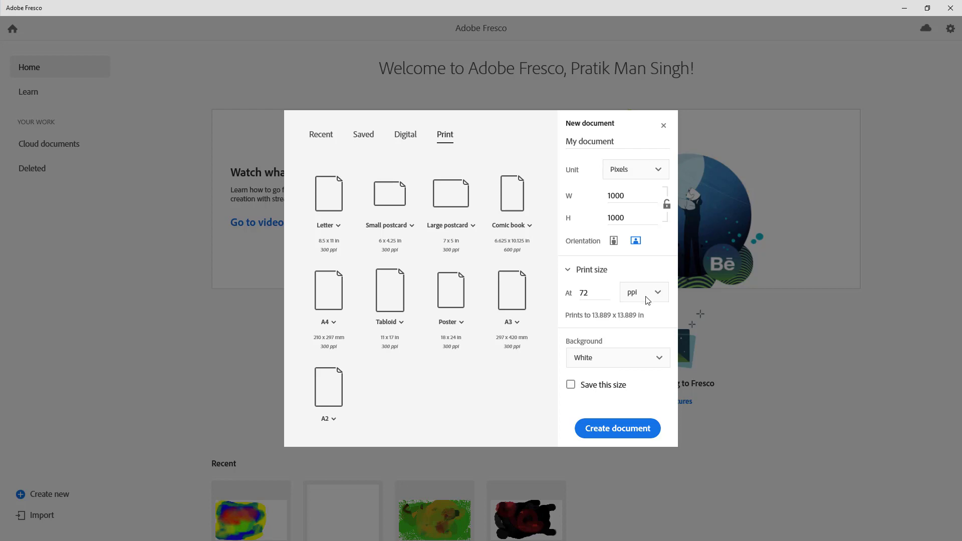
pyautogui.click(597, 297)
pyautogui.click(599, 298)
pyautogui.click(656, 361)
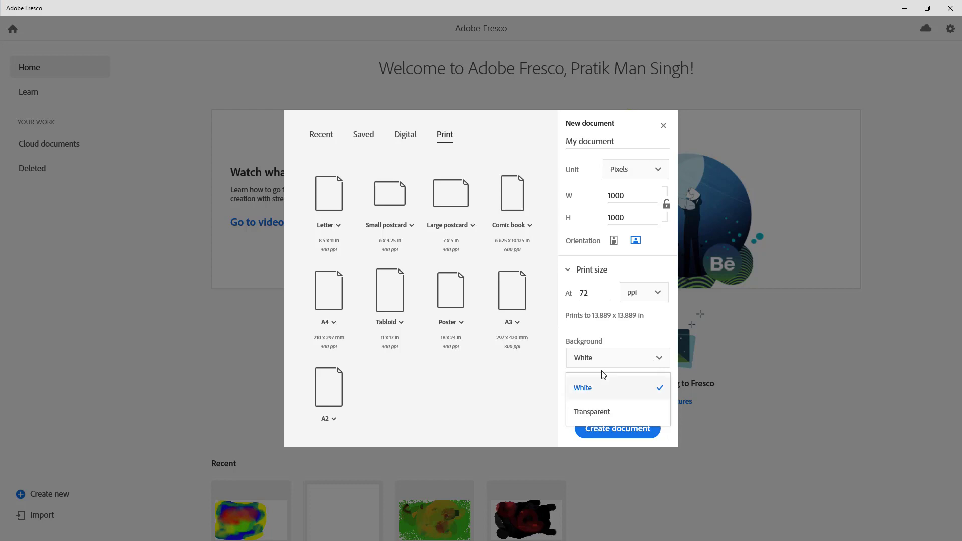
pyautogui.click(506, 382)
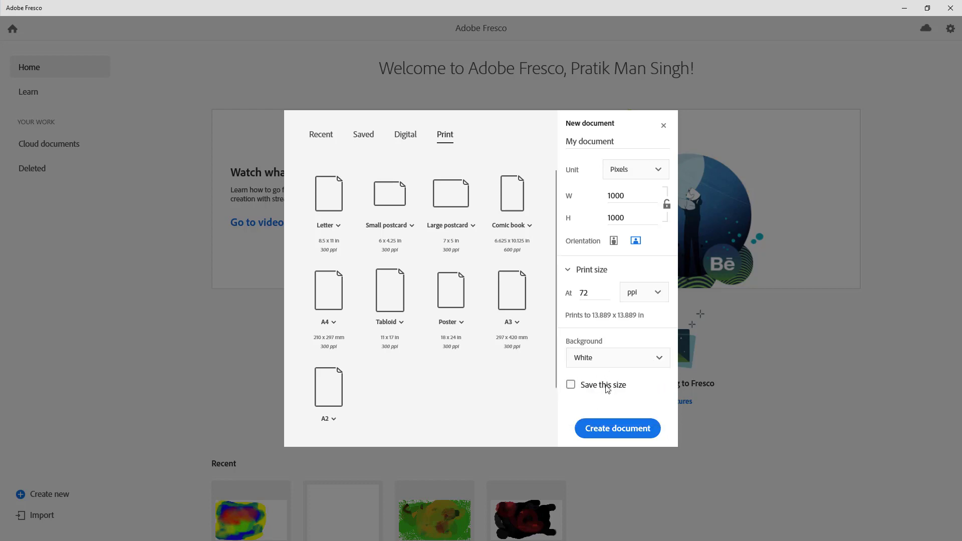
pyautogui.click(570, 386)
# Rename the document from My document to TutorTube
pyautogui.click(602, 140)
pyautogui.moveTo(425, 274); pyautogui.dragTo(363, 273)
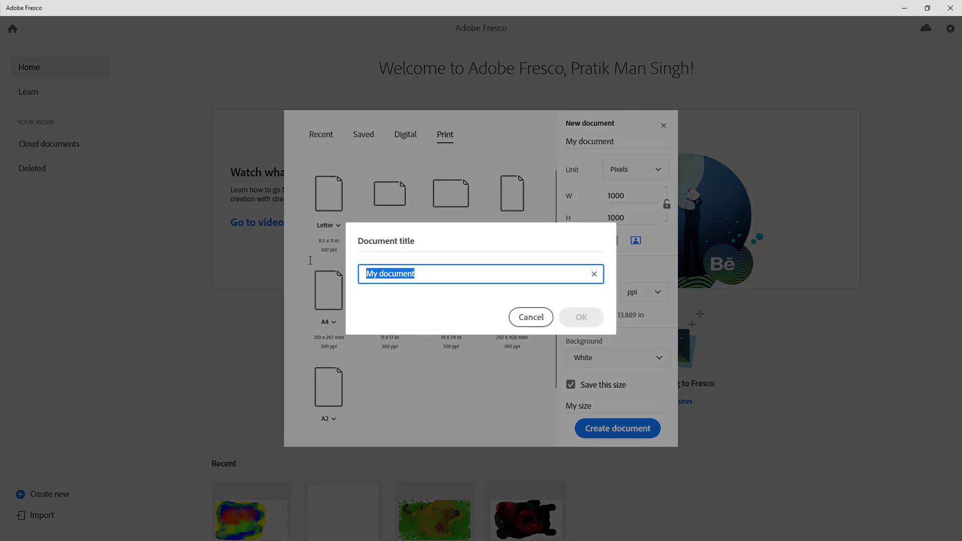
pyautogui.write('TutorTube')
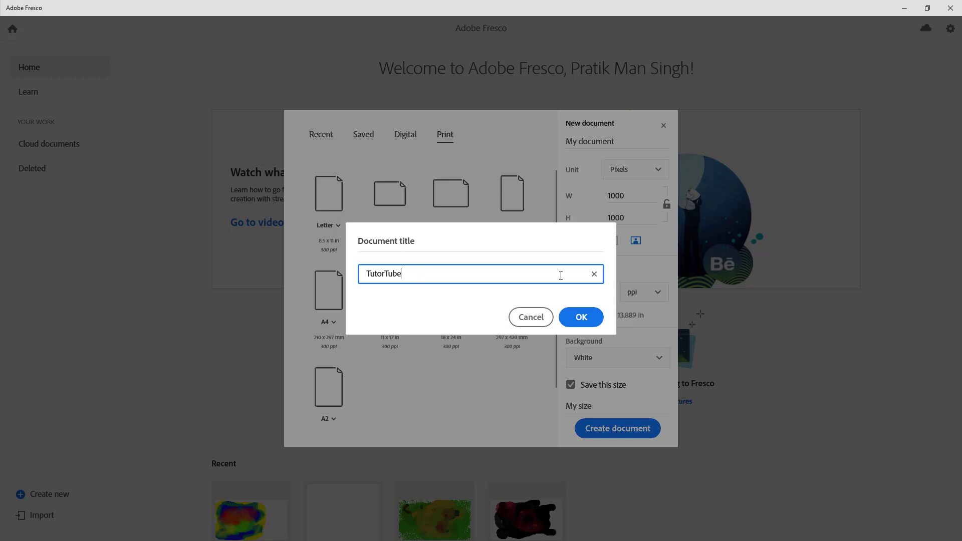
pyautogui.click(590, 318)
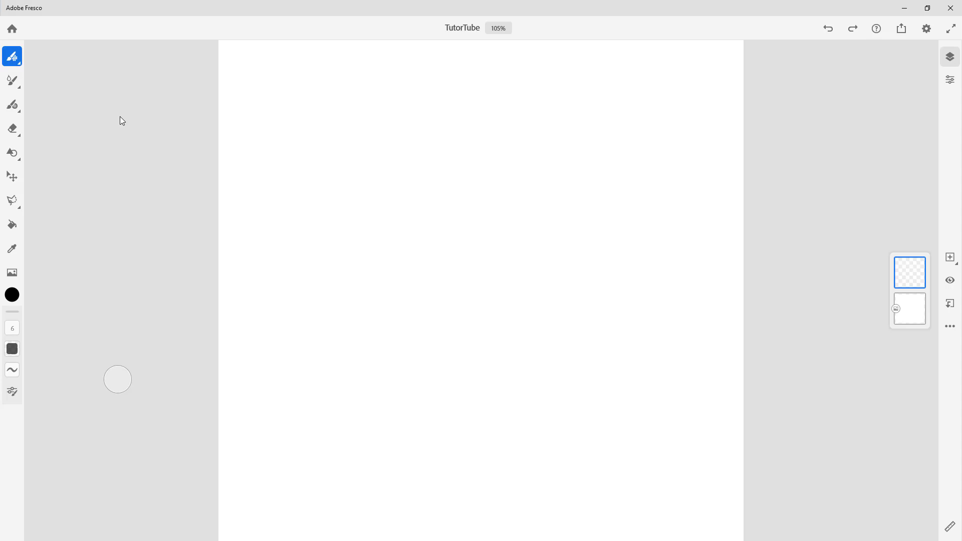
# Draw a looping Pixel pencil line, then a thick black size-60 Pixel brush stroke over it
pyautogui.moveTo(472, 143)
pyautogui.mouseDown()
pyautogui.moveTo(500, 202)
pyautogui.moveTo(497, 266)
pyautogui.moveTo(329, 221)
pyautogui.moveTo(311, 185)
pyautogui.moveTo(338, 234)
pyautogui.mouseUp()
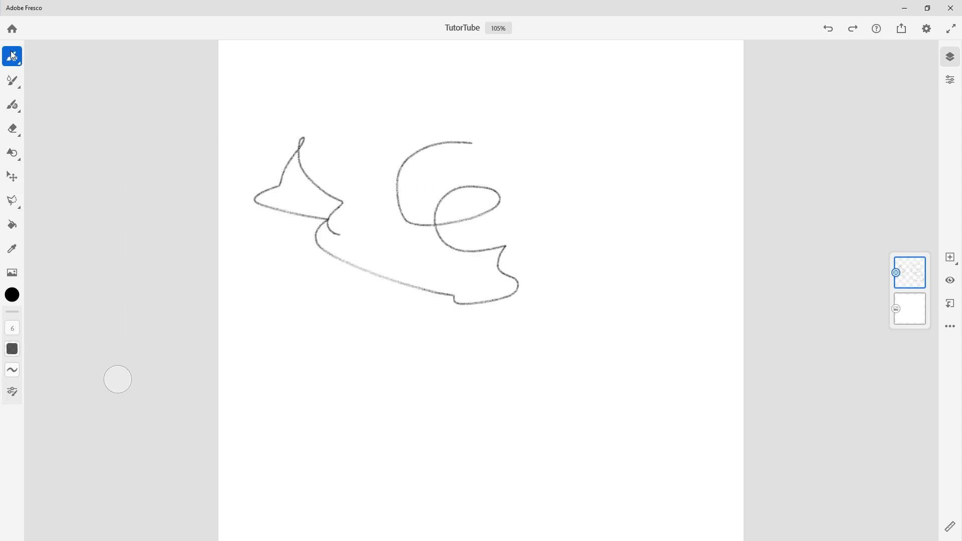
pyautogui.click(12, 55)
pyautogui.click(12, 80)
pyautogui.moveTo(361, 103)
pyautogui.mouseDown()
pyautogui.moveTo(418, 140)
pyautogui.moveTo(496, 162)
pyautogui.mouseUp()
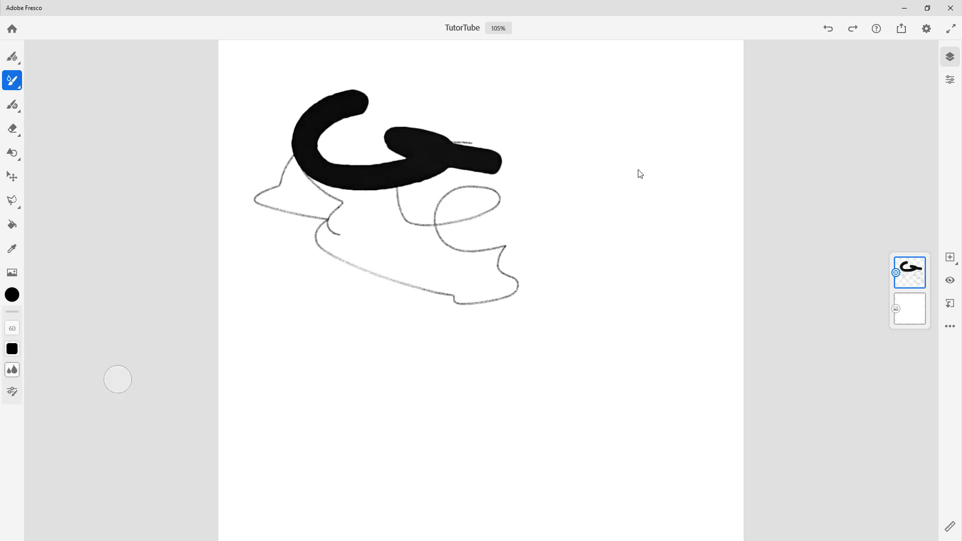